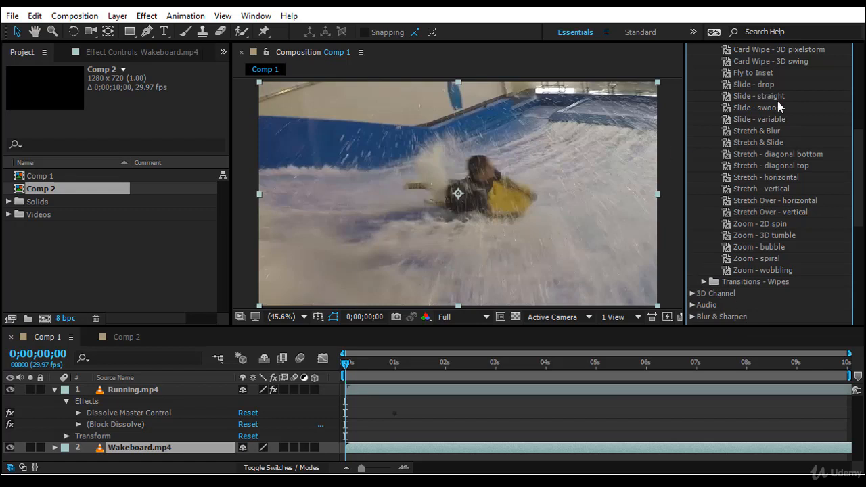
# - Remove the existing dissolve effects from the Running.mp4 layer
pyautogui.click(765, 85)
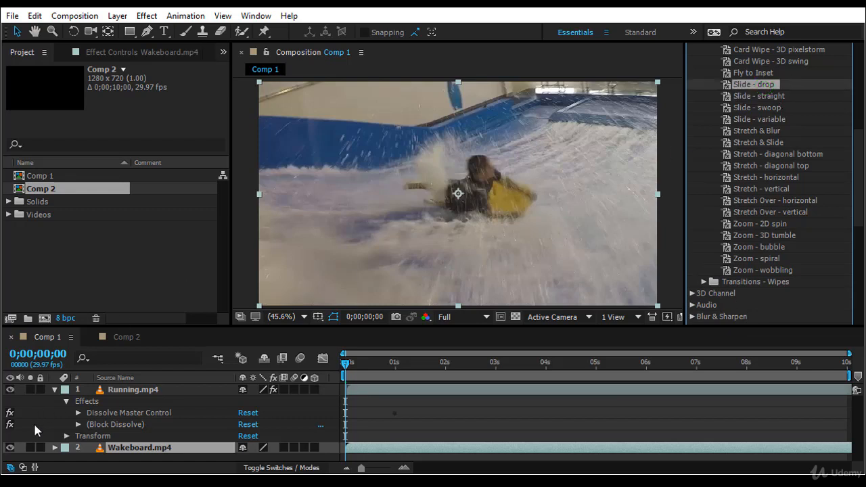
pyautogui.click(88, 402)
pyautogui.press('Delete')
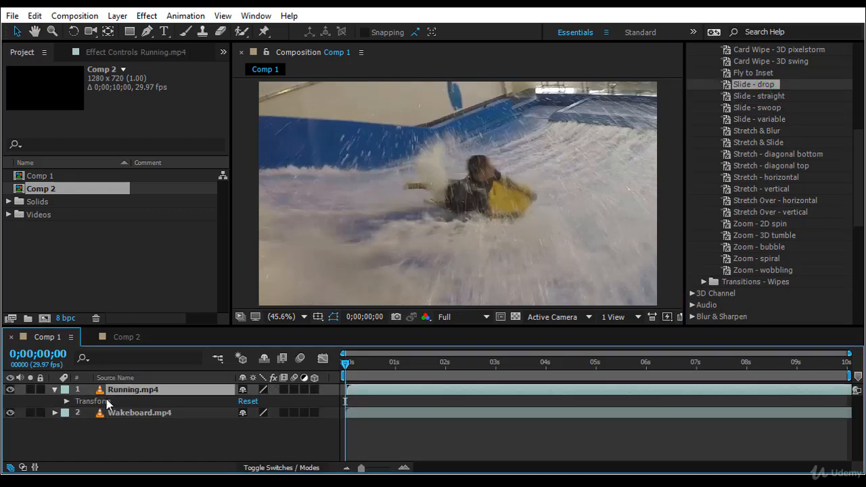
# - Check both clips along the timeline and apply the Slide - drop preset to the Running.mp4 layer at 0 seconds
pyautogui.moveTo(345, 361); pyautogui.dragTo(504, 363)
pyautogui.click(426, 386)
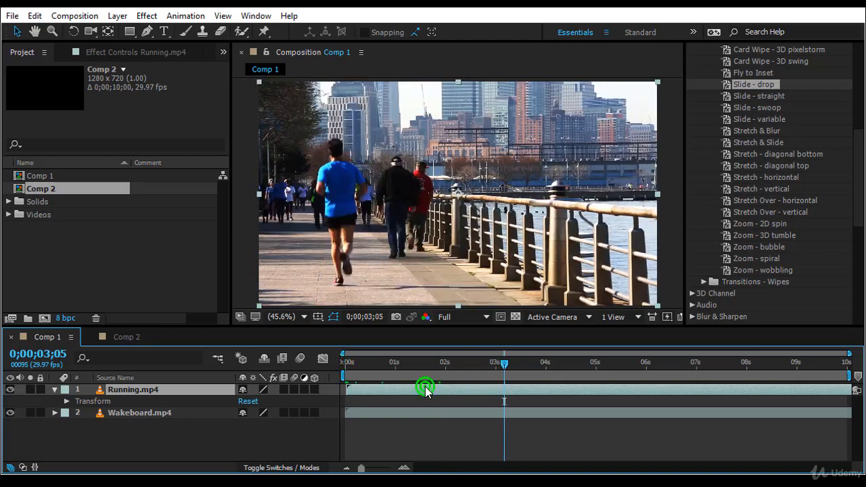
pyautogui.click(400, 416)
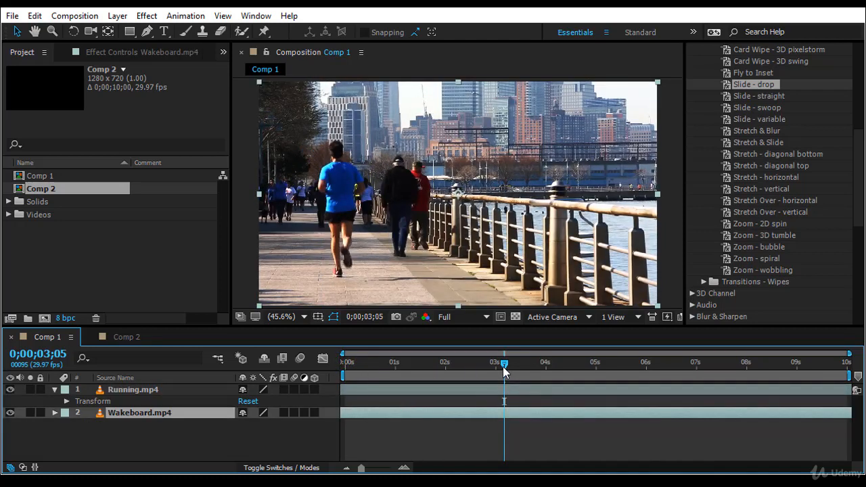
pyautogui.moveTo(502, 364); pyautogui.dragTo(345, 362)
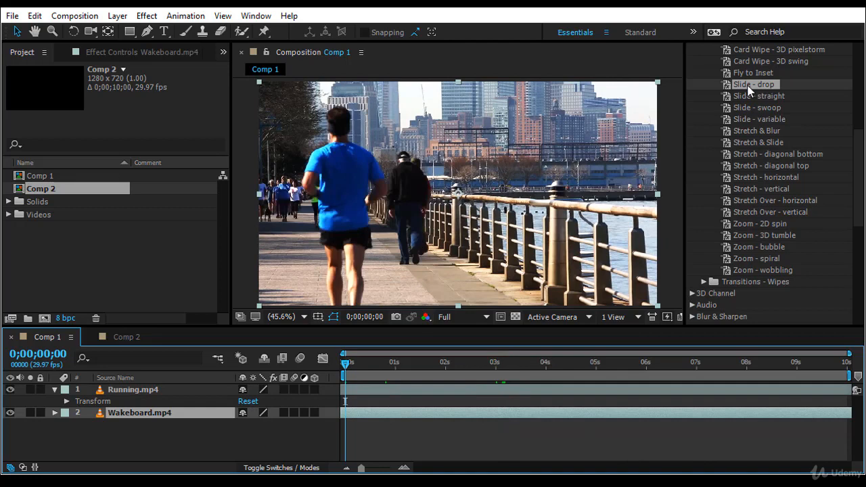
pyautogui.moveTo(750, 90); pyautogui.dragTo(167, 396)
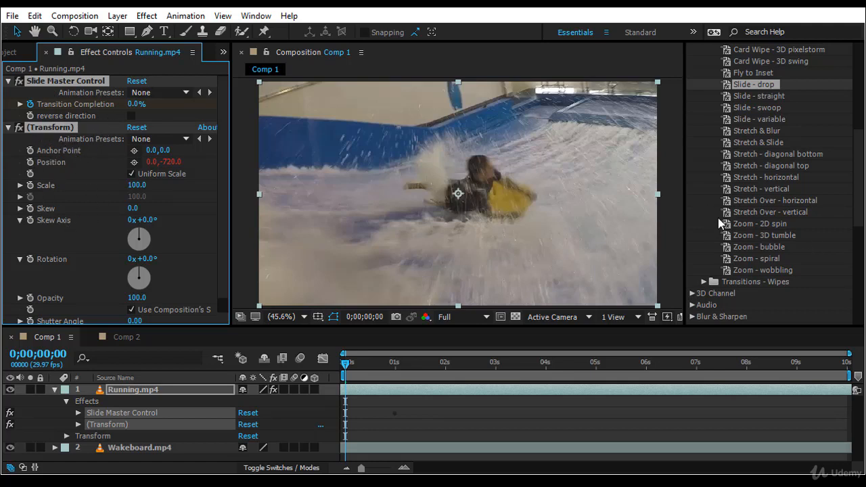
# - Locate the Transform effect within the Distort category of the effects list
pyautogui.scroll(-8, 776, 210)
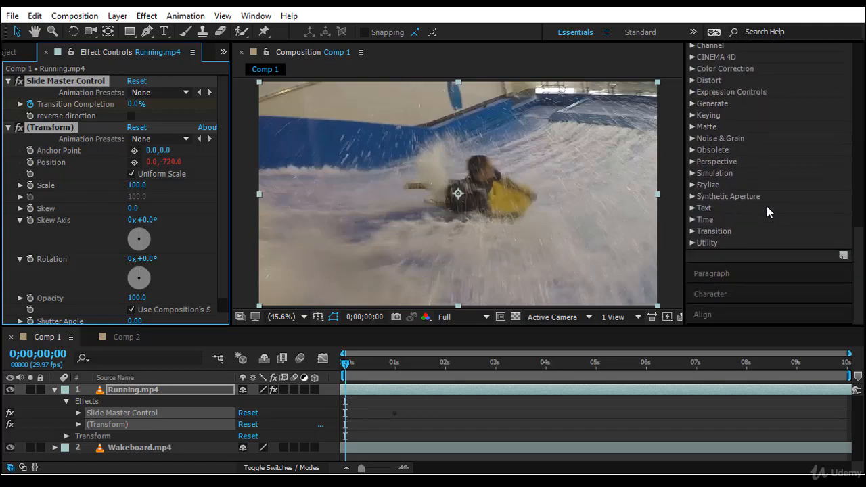
pyautogui.click(692, 80)
pyautogui.scroll(-5, 758, 236)
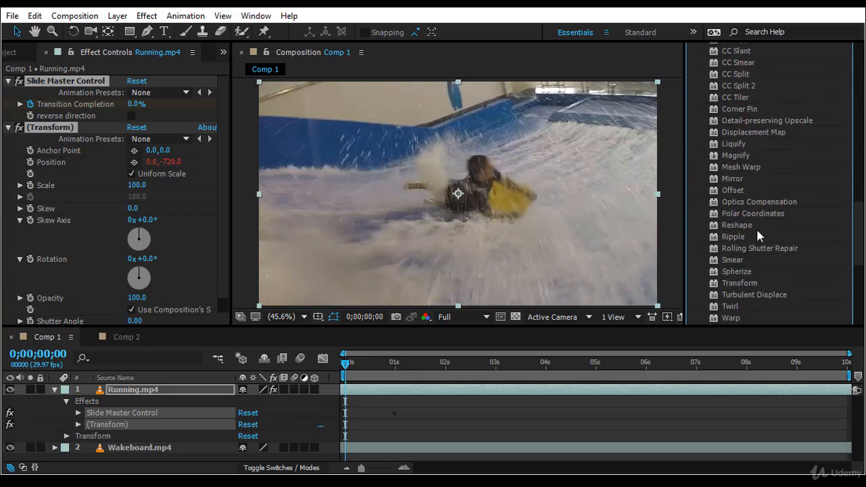
pyautogui.scroll(-2, 758, 236)
pyautogui.click(744, 230)
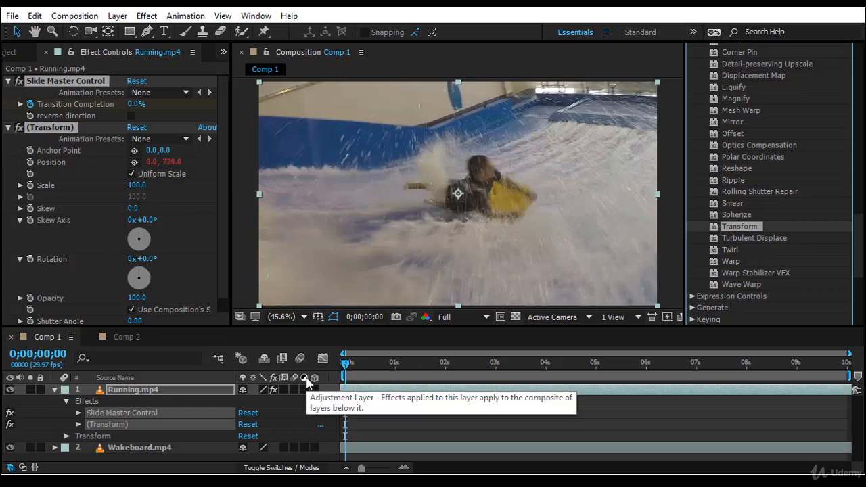
# - Preview the slide transition and end the work area at the 3-second mark
pyautogui.scroll(4, 764, 303)
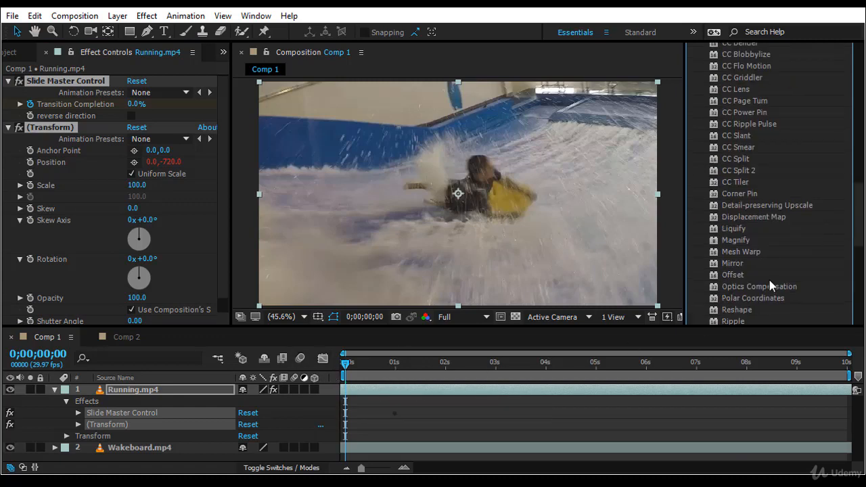
pyautogui.scroll(5, 770, 286)
pyautogui.press('space')
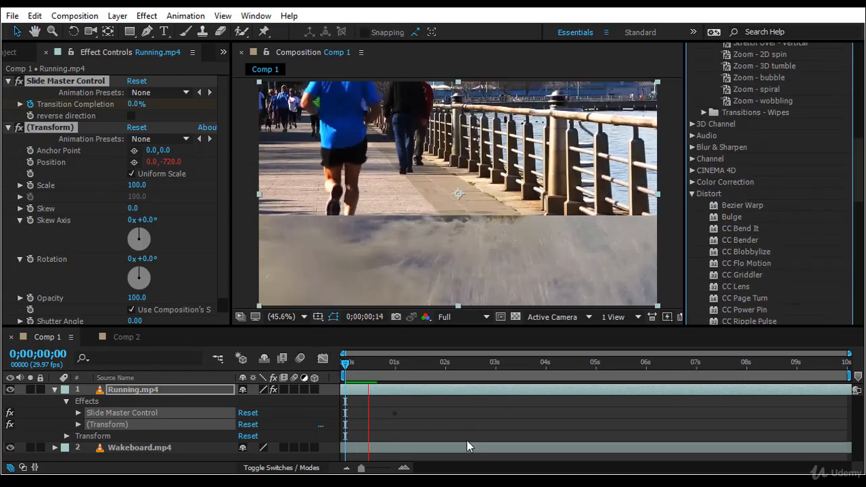
pyautogui.click(495, 364)
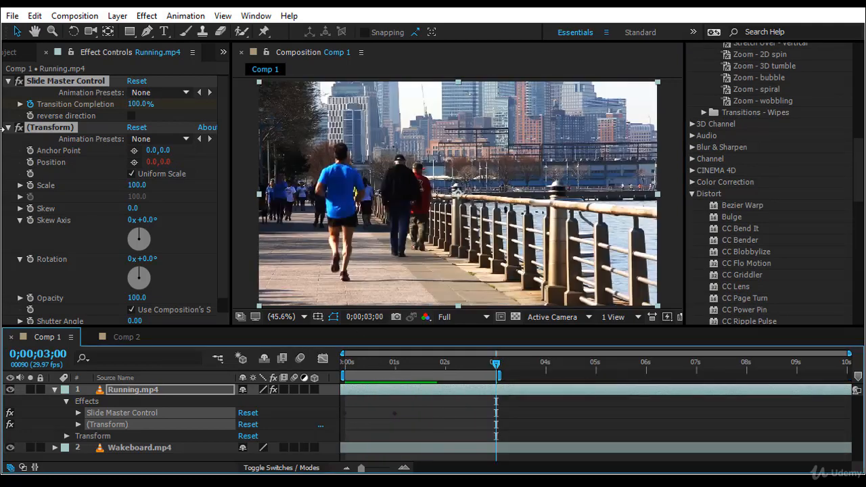
# - Enable reverse direction in Slide Master Control, preview the transition, and review the remaining effect settings
pyautogui.click(131, 116)
pyautogui.press('space')
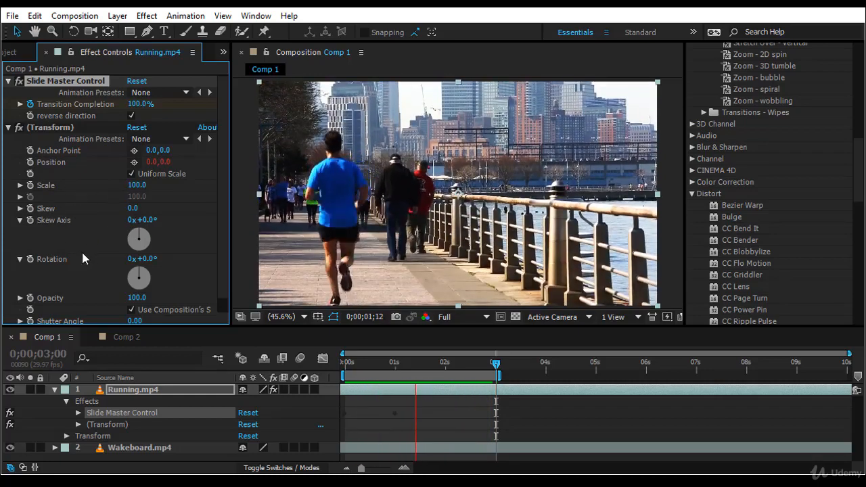
pyautogui.scroll(-1, 96, 257)
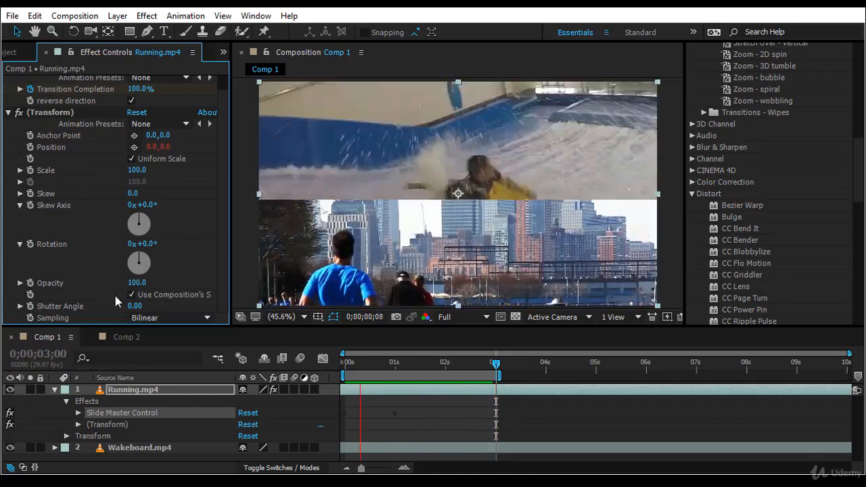
pyautogui.scroll(1, 127, 196)
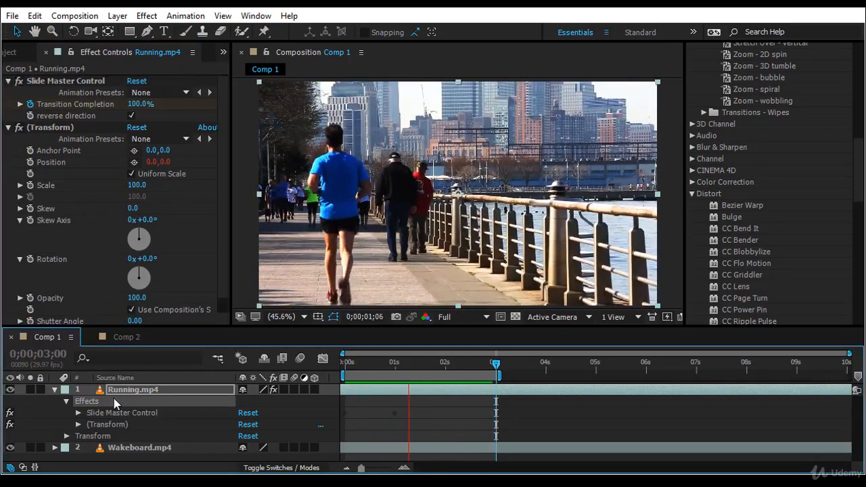
# - Replace the slide effects on Running.mp4 with the Zoom - spiral preset starting at 0 seconds, and preview the transition
pyautogui.click(86, 402)
pyautogui.press('Delete')
pyautogui.scroll(3, 801, 162)
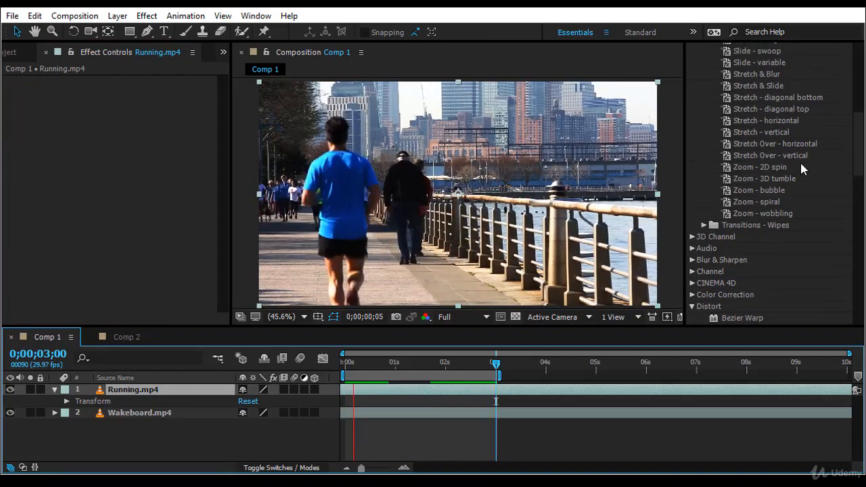
pyautogui.doubleClick(769, 202)
pyautogui.moveTo(492, 364); pyautogui.dragTo(247, 404)
pyautogui.moveTo(773, 203); pyautogui.dragTo(174, 388)
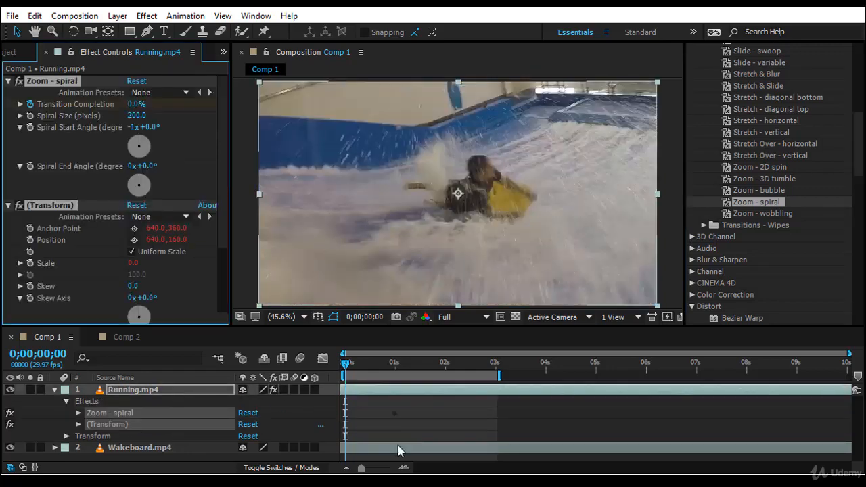
pyautogui.press('space')
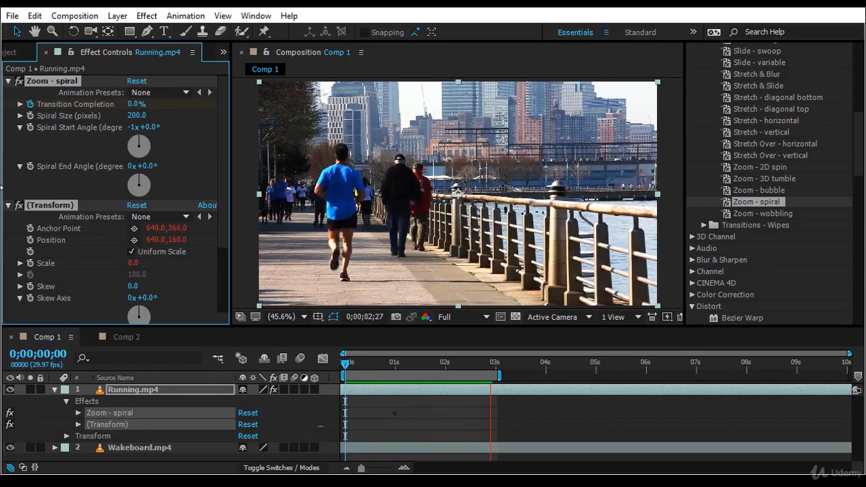
# - Try Spiral Size values of 670 and 1391.7 pixels in the Zoom - spiral effect, then set it to 358.3 pixels
pyautogui.click(52, 106)
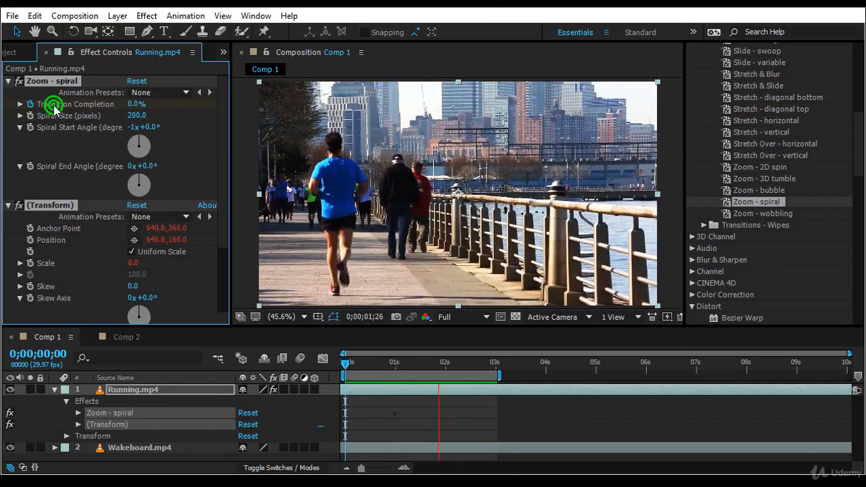
pyautogui.click(20, 104)
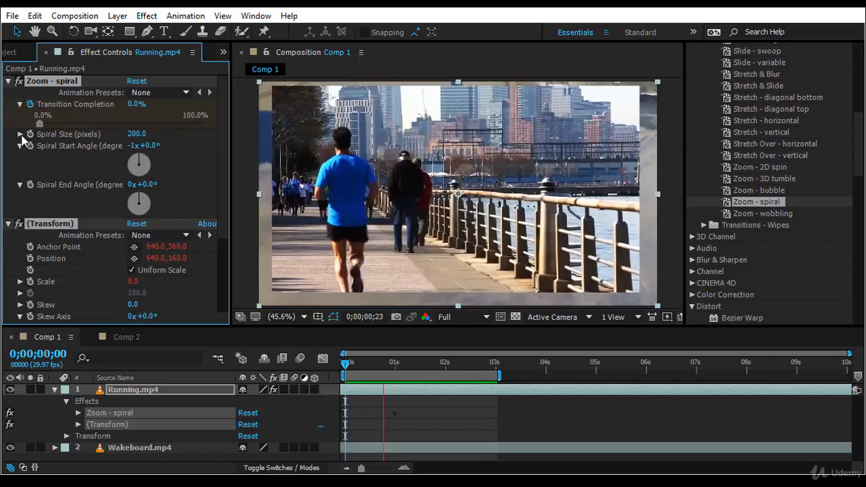
pyautogui.click(20, 134)
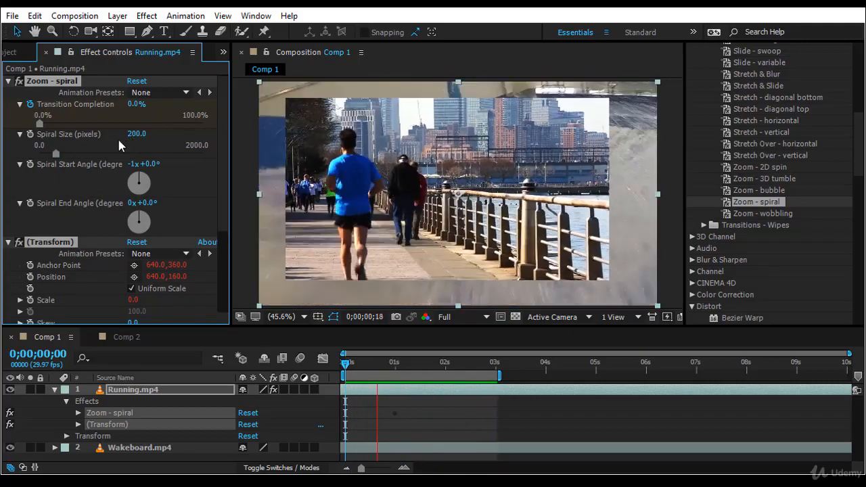
pyautogui.moveTo(131, 134); pyautogui.dragTo(164, 133)
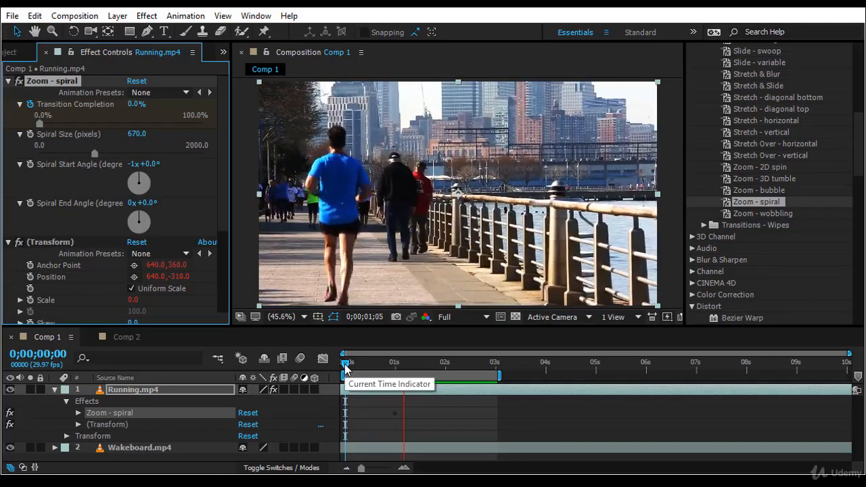
pyautogui.moveTo(95, 156); pyautogui.dragTo(153, 155)
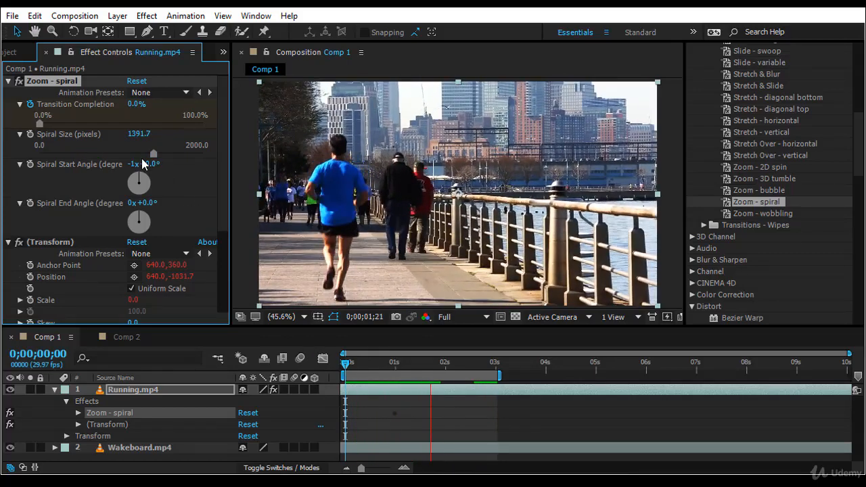
pyautogui.moveTo(154, 154); pyautogui.dragTo(69, 155)
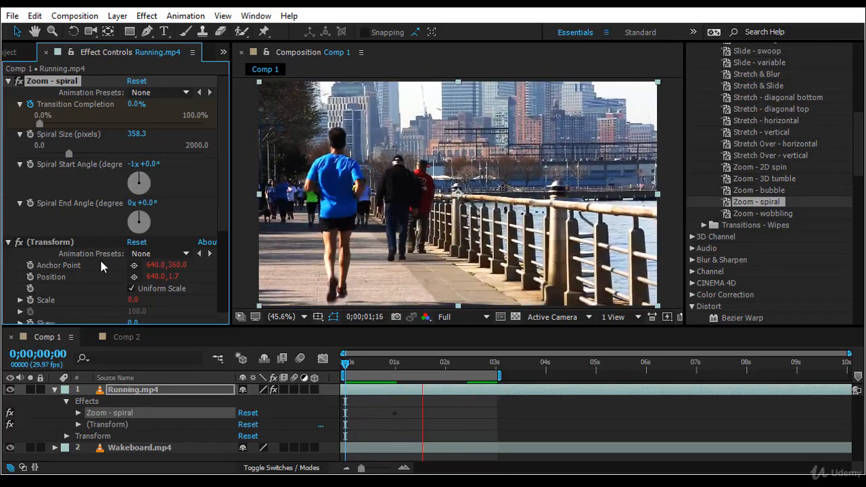
# - Set the Zoom - spiral effect's Spiral Start Angle to -299° and its Spiral End Angle to 82°
pyautogui.moveTo(145, 202); pyautogui.dragTo(159, 201)
pyautogui.click(149, 164)
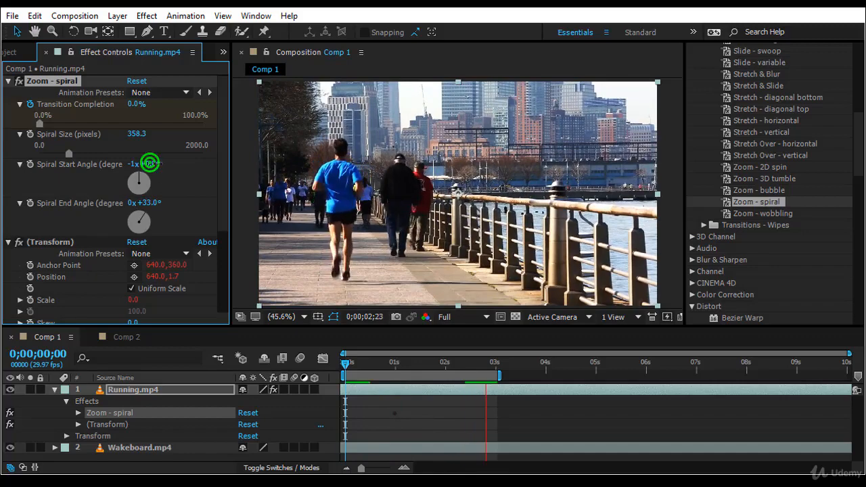
pyautogui.moveTo(150, 163); pyautogui.dragTo(163, 164)
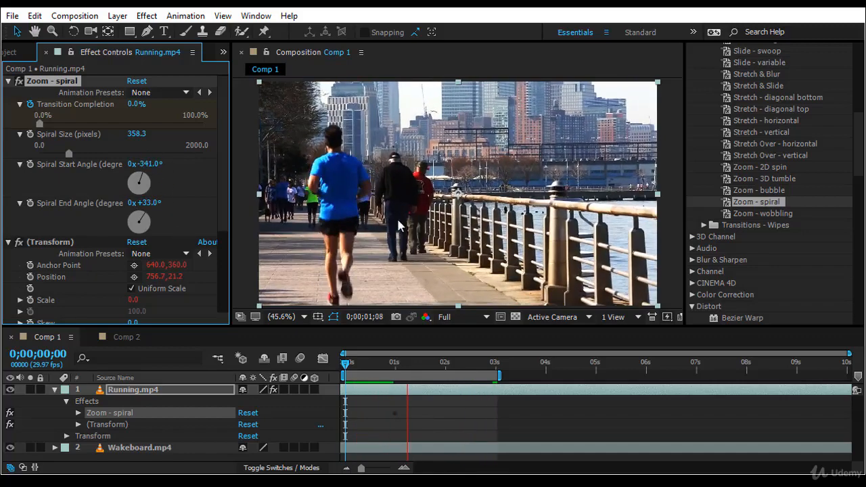
pyautogui.moveTo(145, 164); pyautogui.dragTo(179, 167)
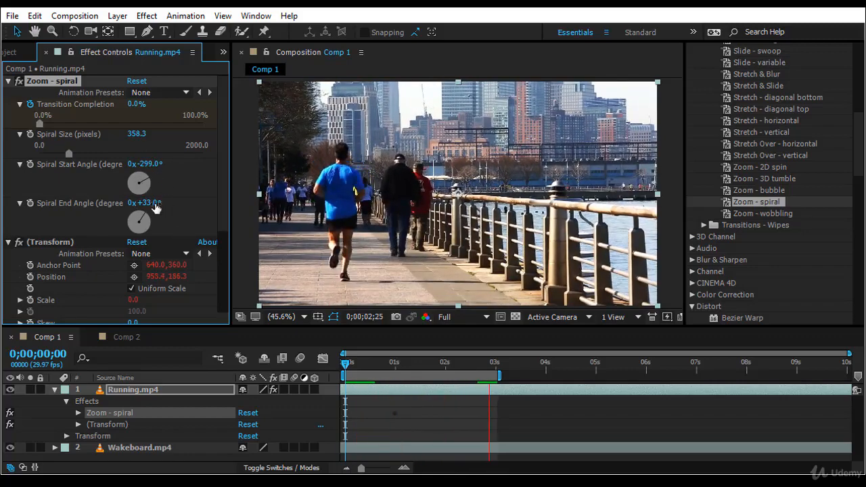
pyautogui.moveTo(154, 202); pyautogui.dragTo(187, 205)
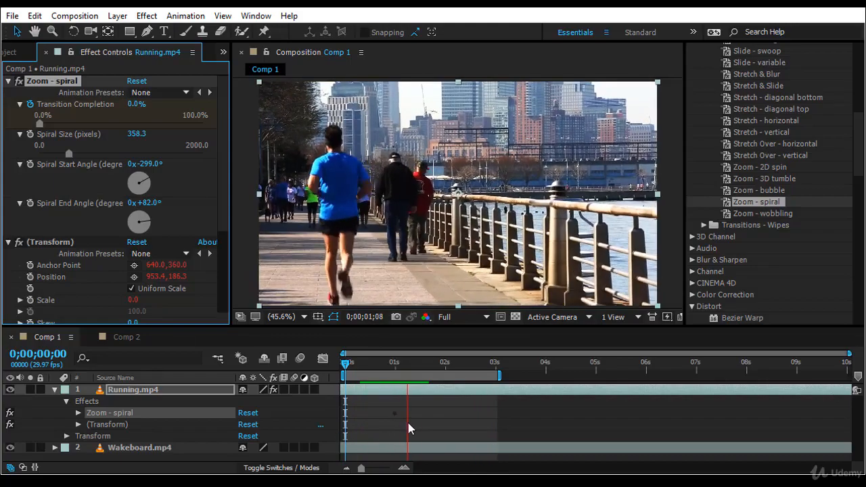
# - Add an expression to the Transform effect's Opacity that links it to the Zoom - spiral effect's Transition Completion
pyautogui.scroll(-5, 115, 222)
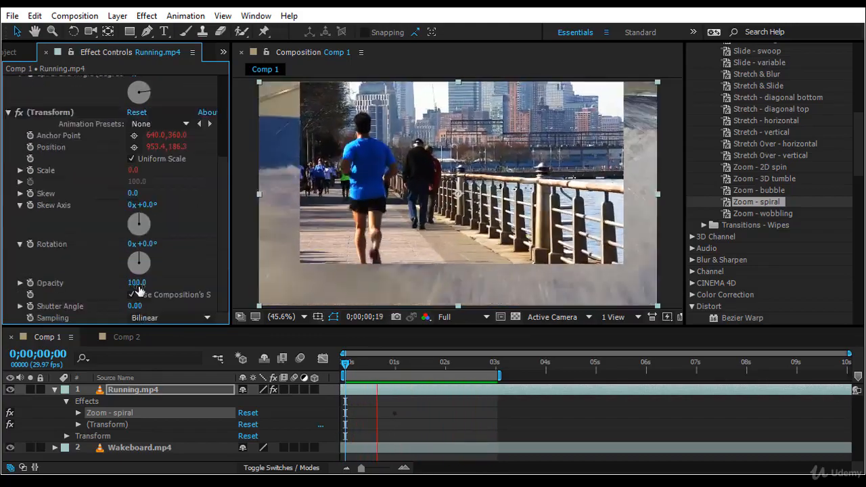
pyautogui.scroll(5, 135, 284)
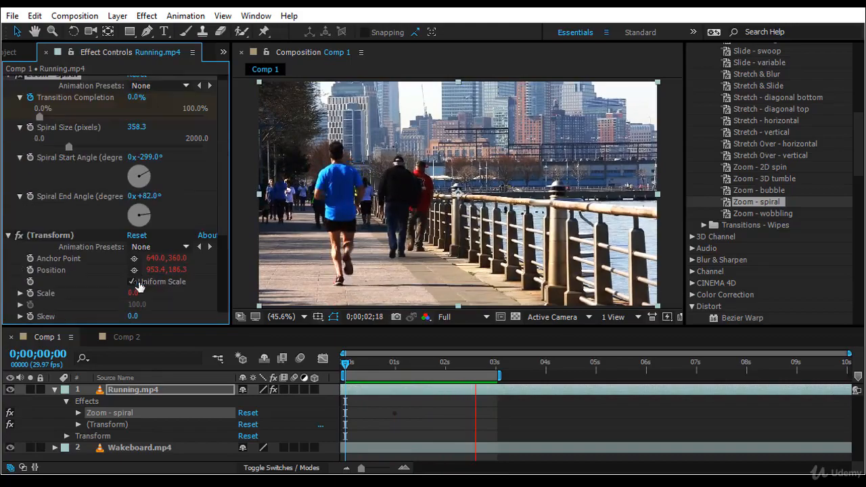
pyautogui.scroll(-3, 130, 227)
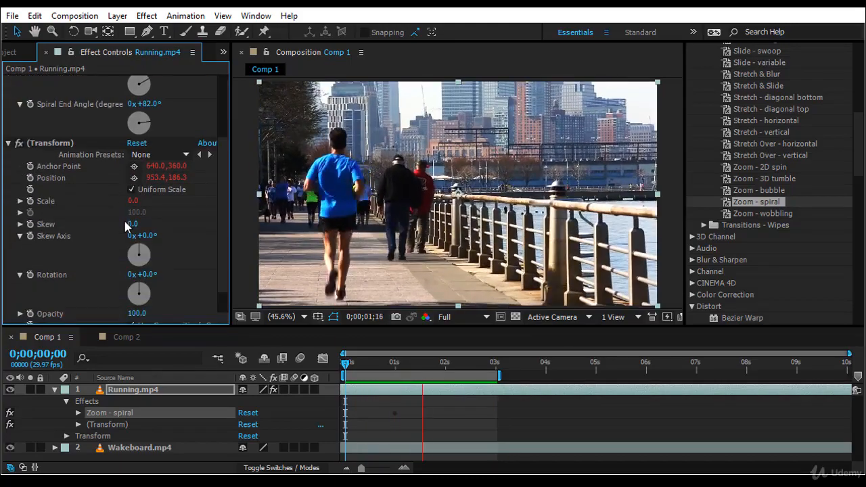
pyautogui.scroll(3, 121, 208)
pyautogui.scroll(-4, 122, 223)
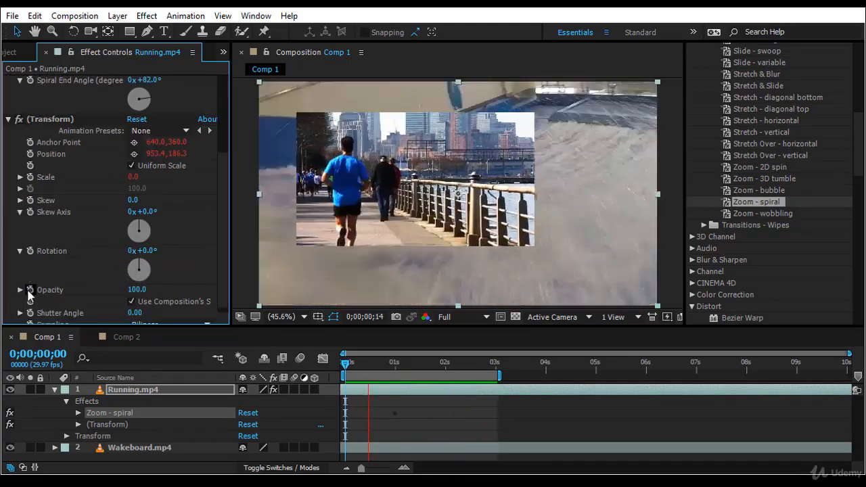
pyautogui.click(29, 291)
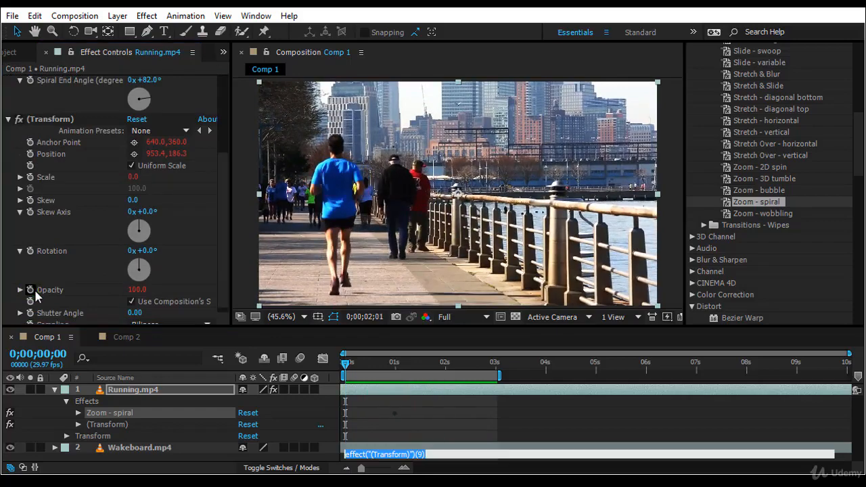
pyautogui.moveTo(277, 455); pyautogui.dragTo(68, 105)
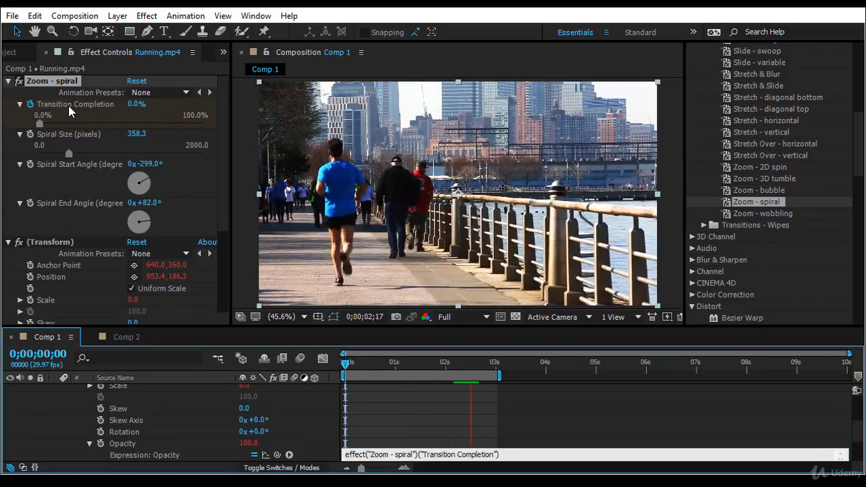
pyautogui.click(544, 426)
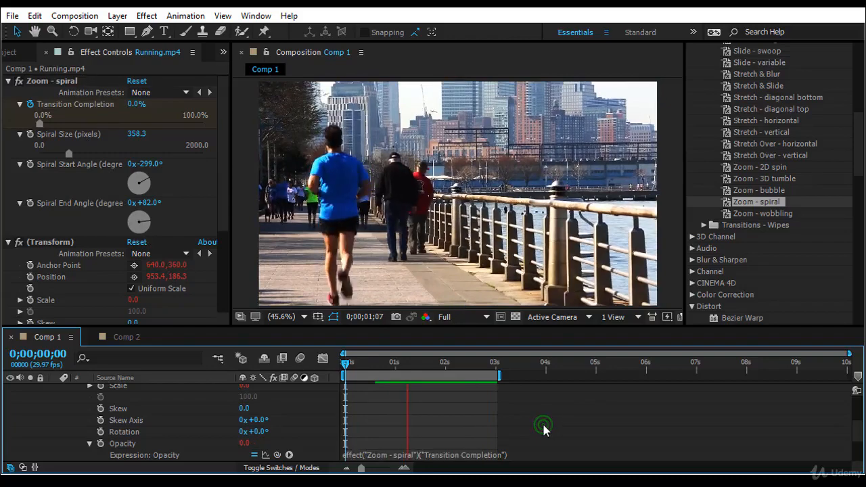
# - Replace the Zoom - spiral effects on Running.mp4 with the Card Wipe - 3D pixelstorm preset at 0 seconds, and preview the transition
pyautogui.click(345, 365)
pyautogui.moveTo(345, 369); pyautogui.dragTo(282, 392)
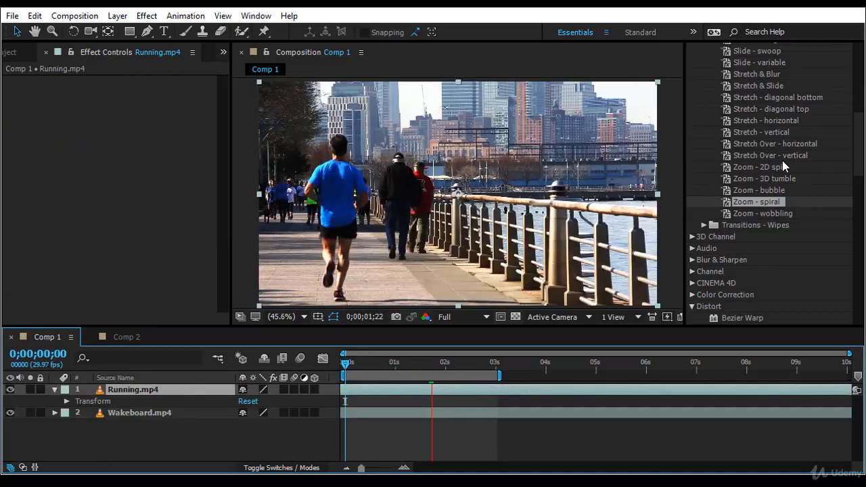
pyautogui.scroll(3, 785, 160)
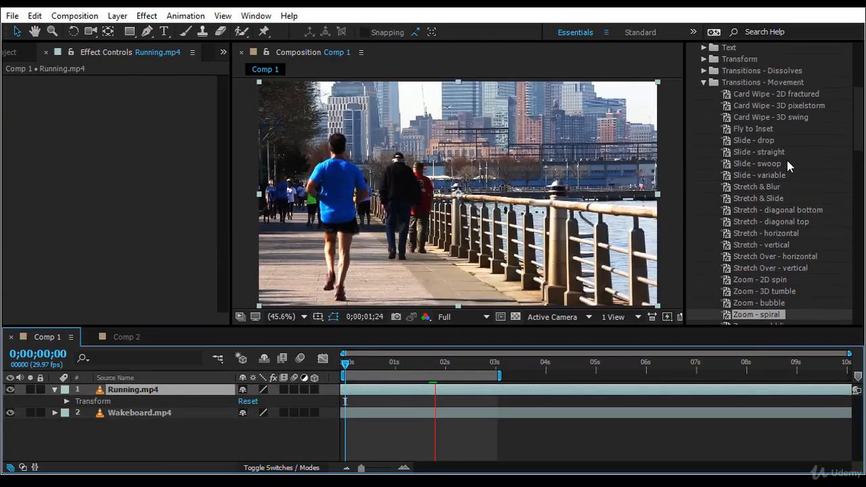
pyautogui.click(814, 107)
pyautogui.moveTo(814, 107); pyautogui.dragTo(207, 386)
pyautogui.press('space')
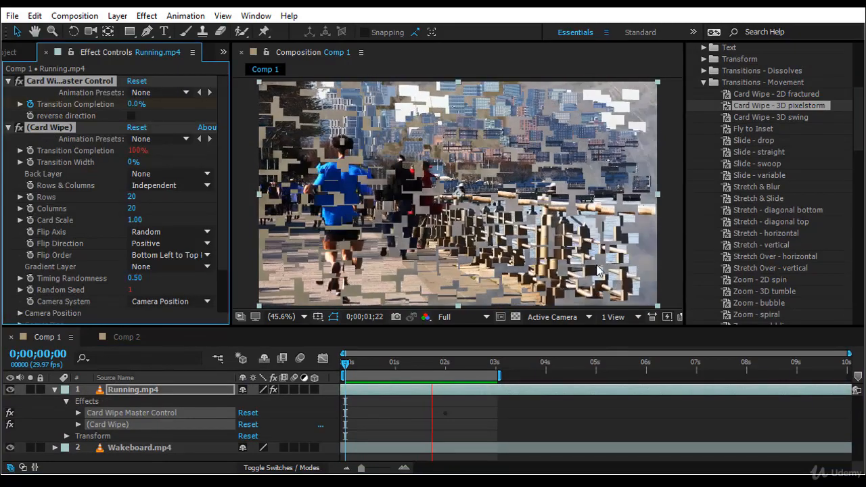
# - Set the Card Wipe effect's Rows and Columns to 80 each and preview the transition from the start
pyautogui.scroll(-1, 811, 184)
pyautogui.scroll(-5, 811, 185)
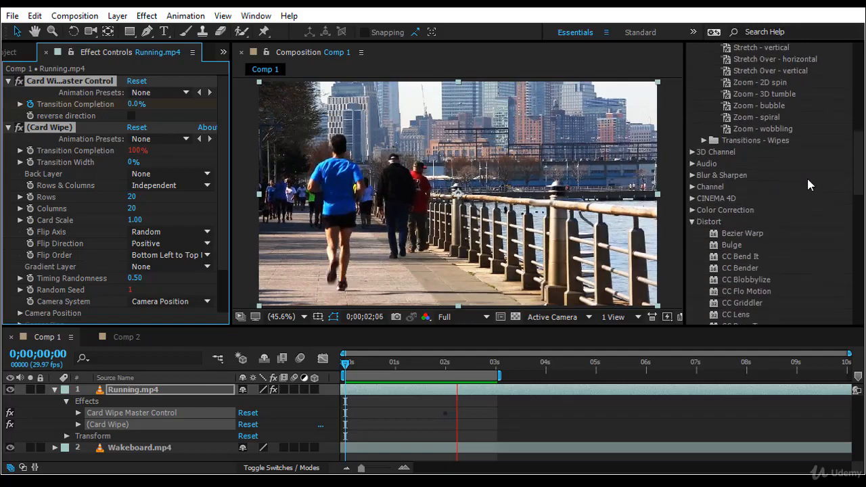
pyautogui.scroll(7, 767, 238)
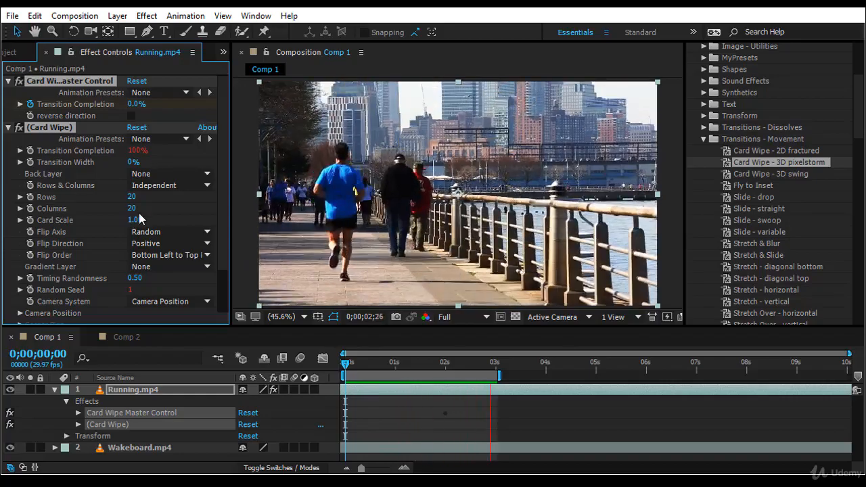
pyautogui.moveTo(132, 202); pyautogui.dragTo(126, 210)
pyautogui.click(127, 208)
pyautogui.write('80')
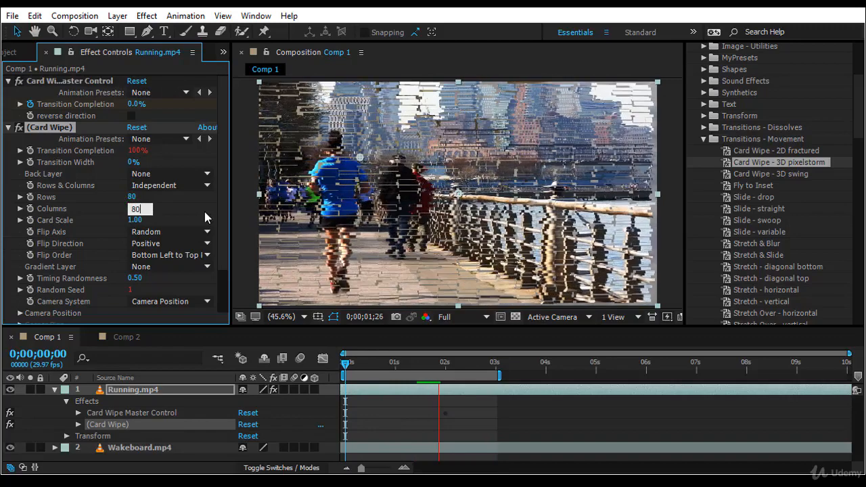
pyautogui.press('Return')
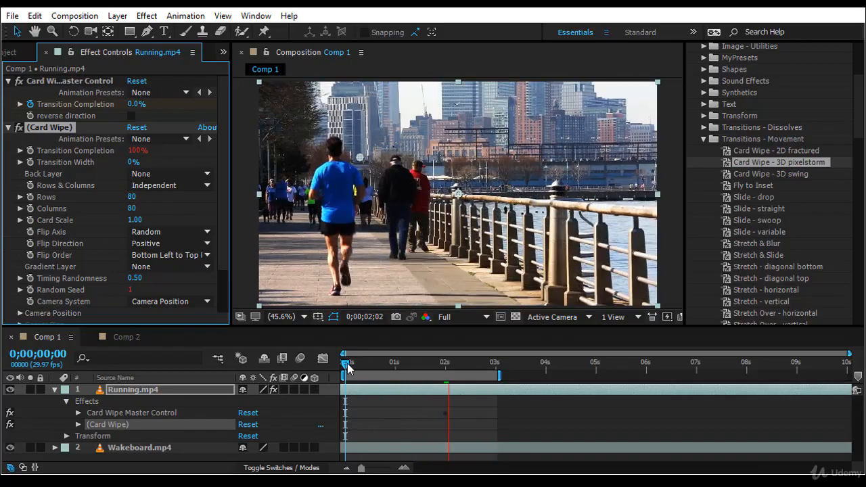
pyautogui.click(346, 367)
pyautogui.press('space')
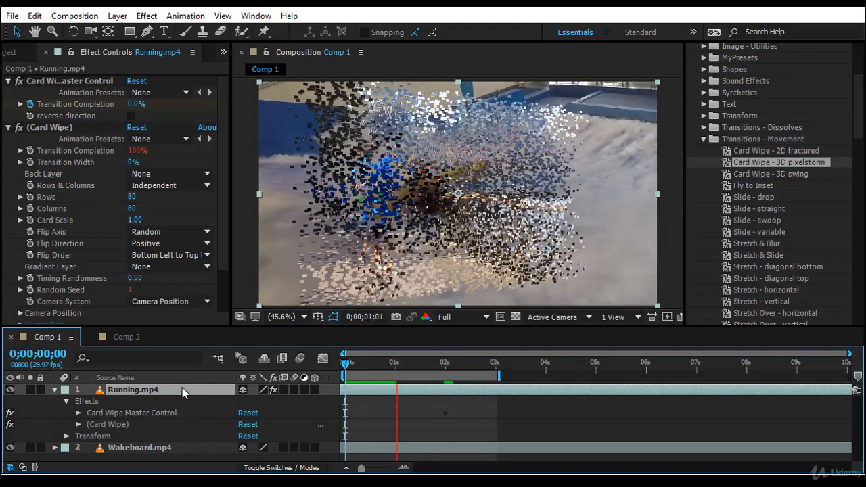
# - Speed up the card wipe by moving its second Transition Completion keyframe to about 0.4 seconds, and preview it from the start
pyautogui.press('u')
pyautogui.moveTo(446, 414); pyautogui.dragTo(365, 415)
pyautogui.click(345, 366)
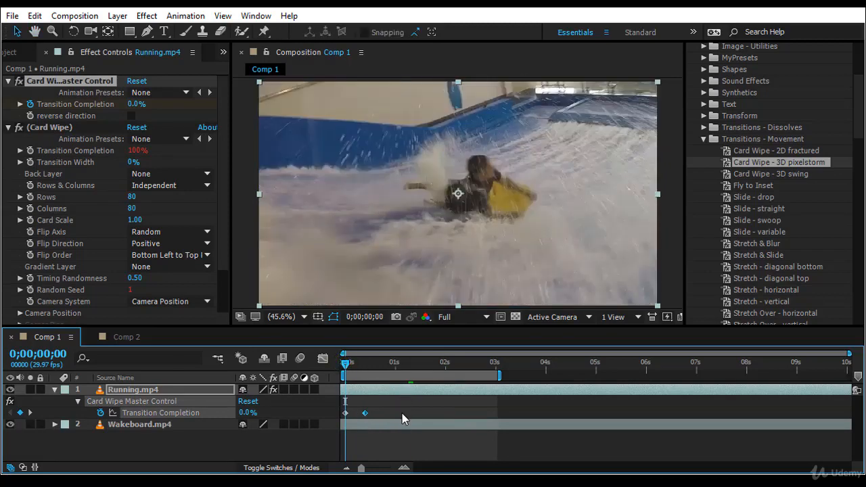
pyautogui.click(344, 363)
pyautogui.press('space')
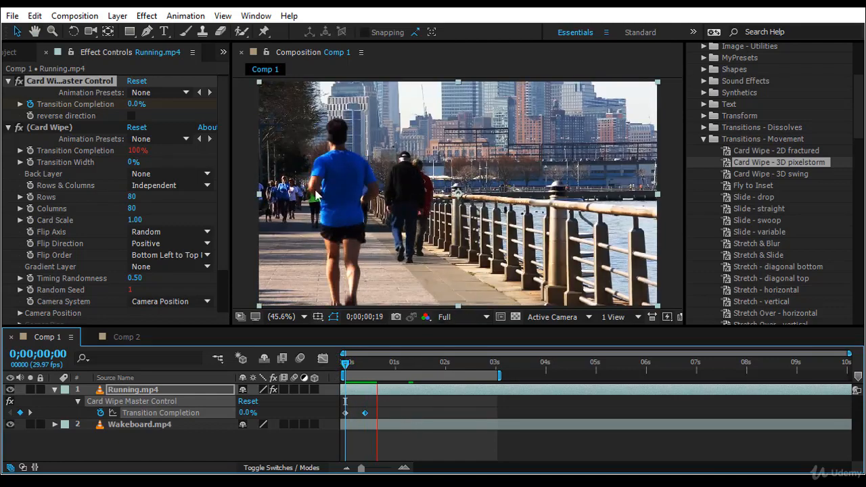
pyautogui.click(345, 365)
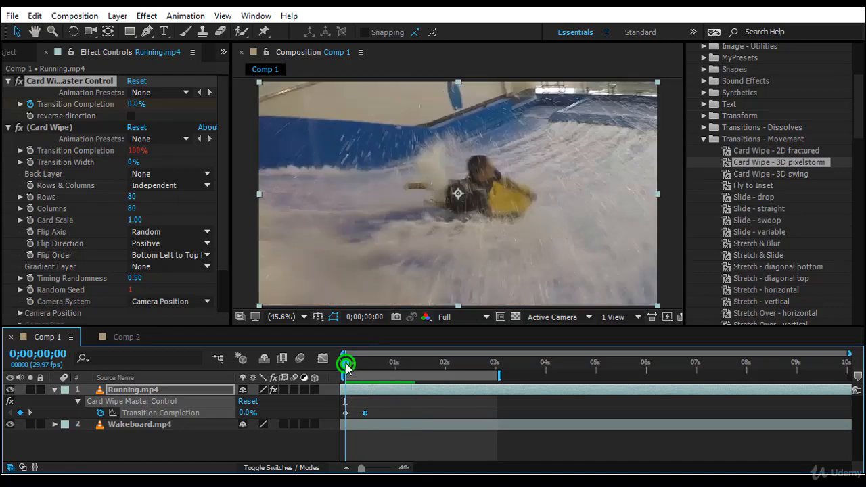
# - Try the Card Wipe effect with Rows and Columns set to 2 each, and preview it from the start
pyautogui.click(132, 197)
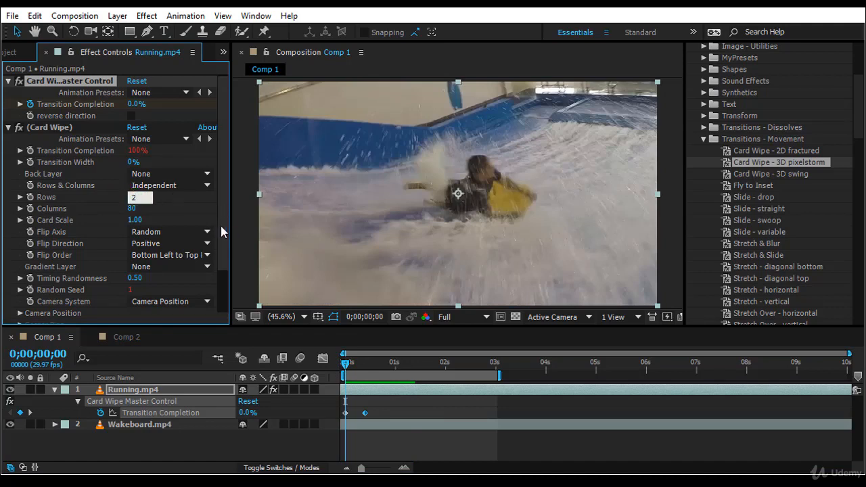
pyautogui.click(134, 209)
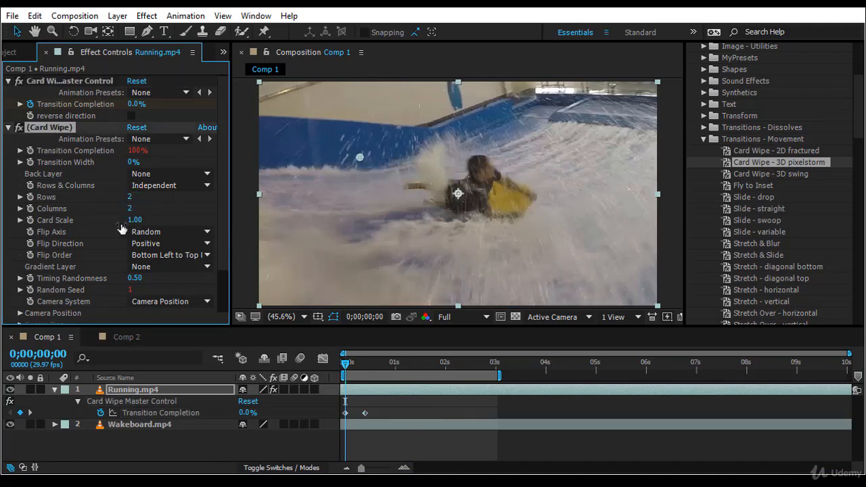
pyautogui.press('space')
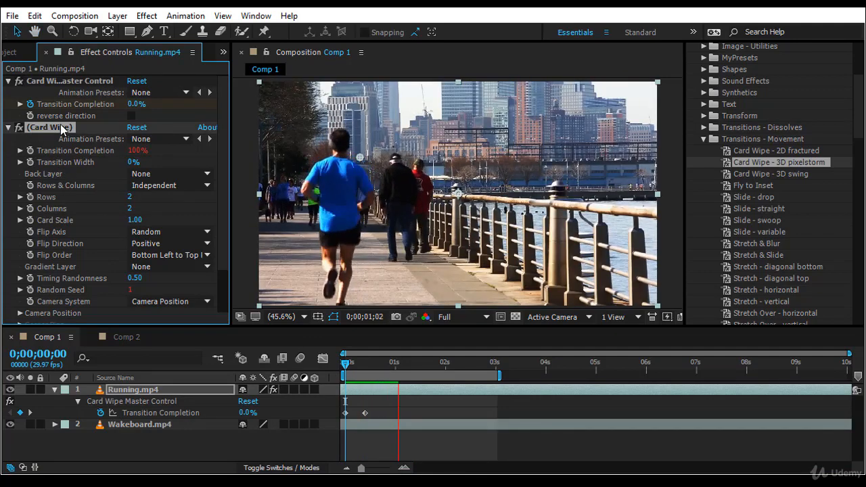
pyautogui.click(49, 81)
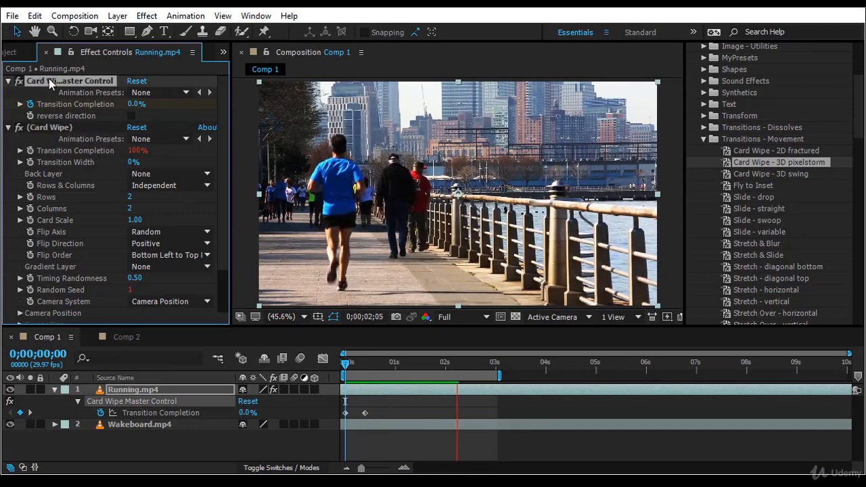
pyautogui.click(345, 364)
pyautogui.press('space')
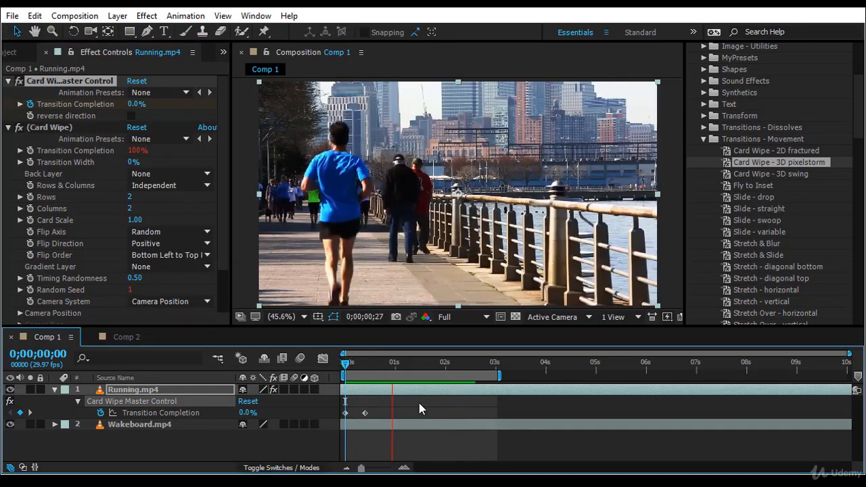
# - Move the second Transition Completion keyframe to about 2 seconds and set the Card Wipe's Rows and Columns to 1 each
pyautogui.moveTo(365, 413); pyautogui.dragTo(450, 414)
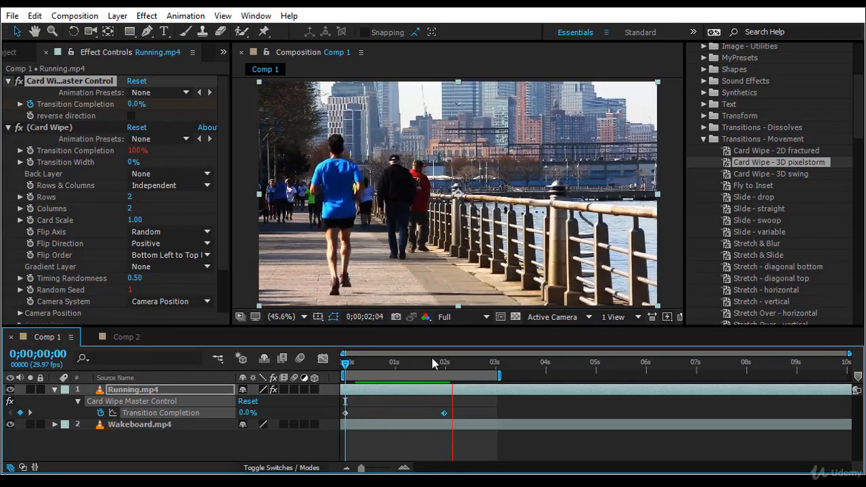
pyautogui.click(131, 197)
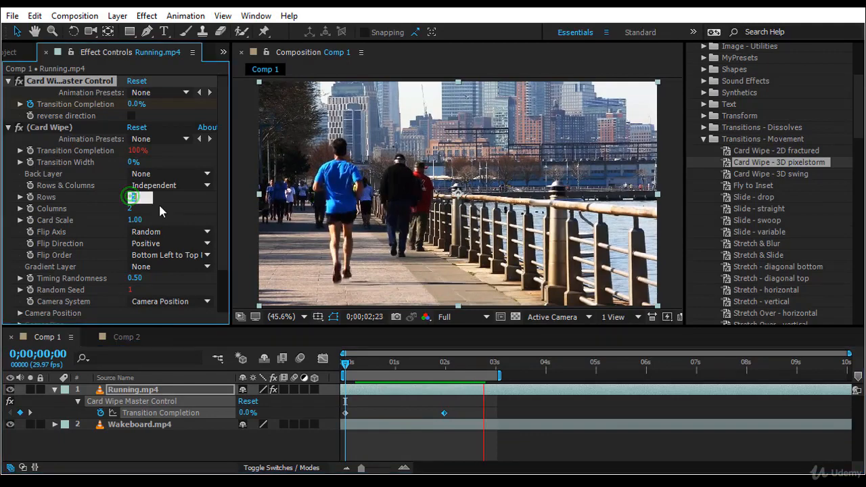
pyautogui.write('1')
pyautogui.click(130, 208)
pyautogui.write('1')
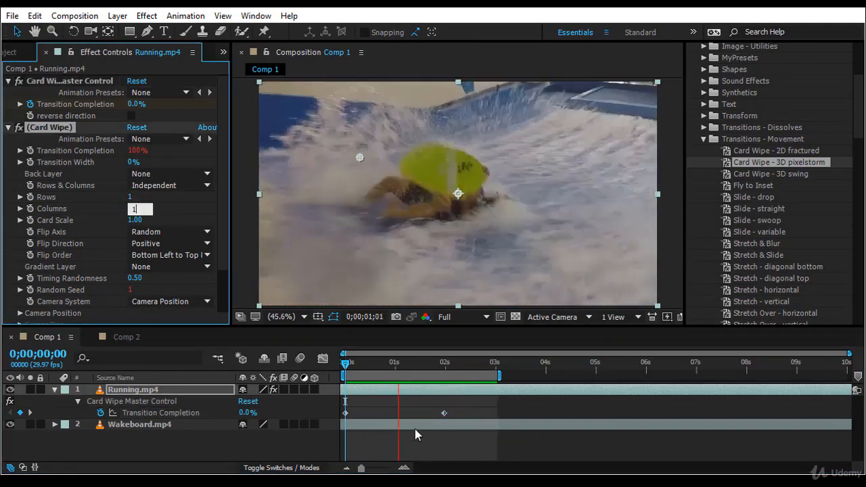
pyautogui.click(410, 458)
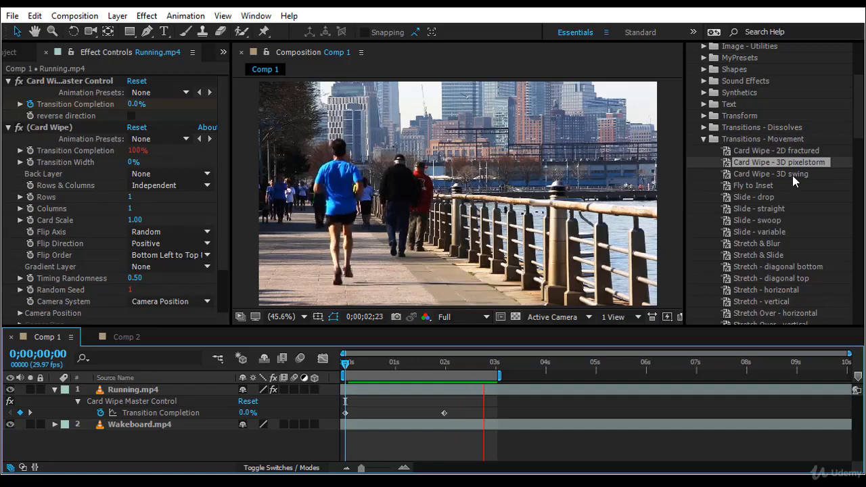
# - Set the Card Wipe effect's Rows and Columns to 50 each
pyautogui.click(132, 197)
pyautogui.write('50')
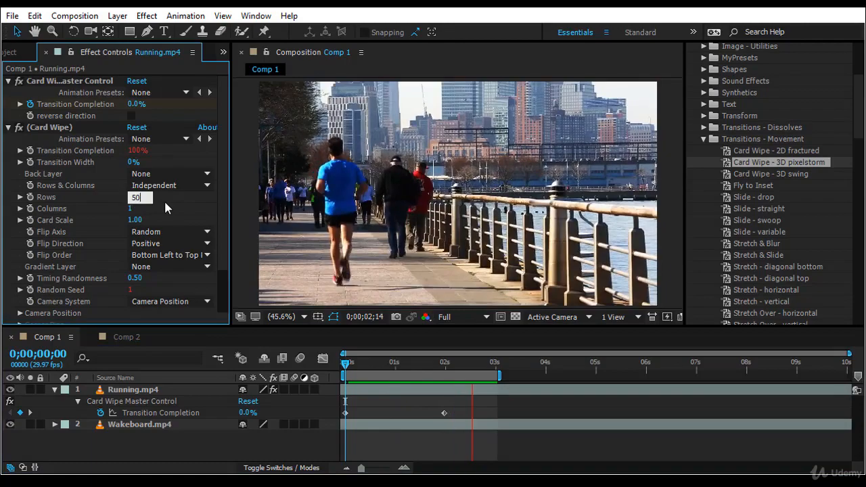
pyautogui.press('Tab')
pyautogui.write('50')
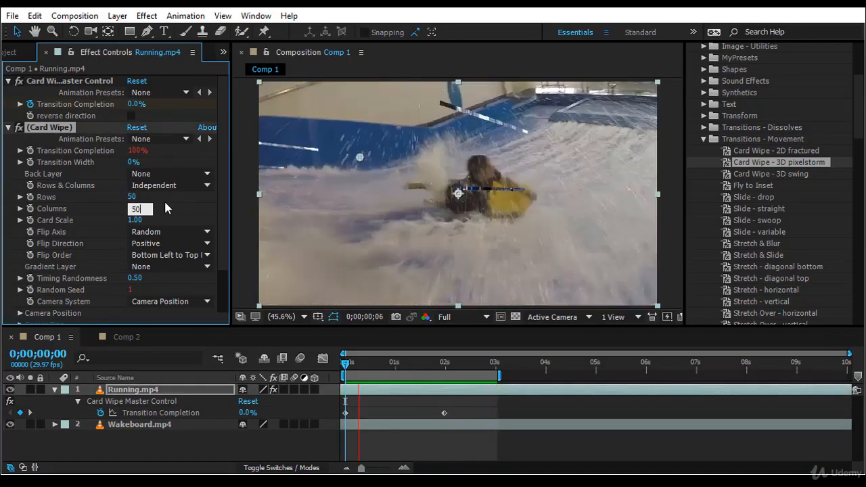
pyautogui.press('Return')
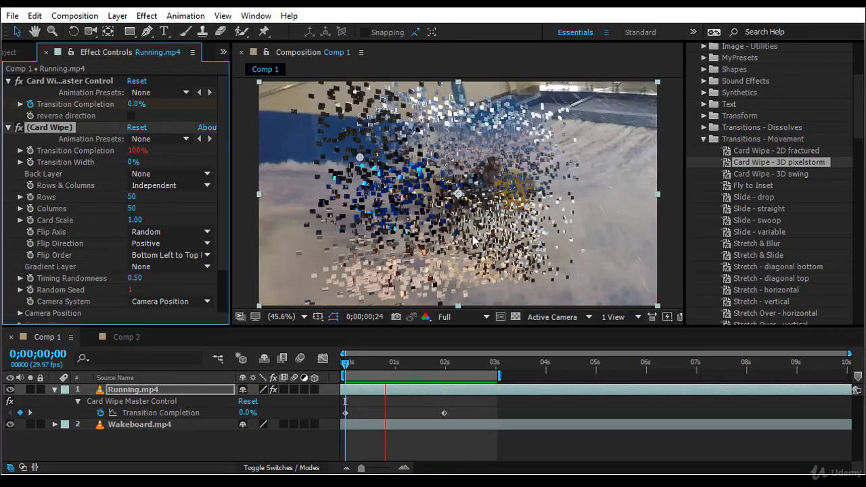
# - Replace the Card Wipe effects on Running.mp4 with the Zoom - bubble preset starting at 0 seconds
pyautogui.scroll(-2, 119, 290)
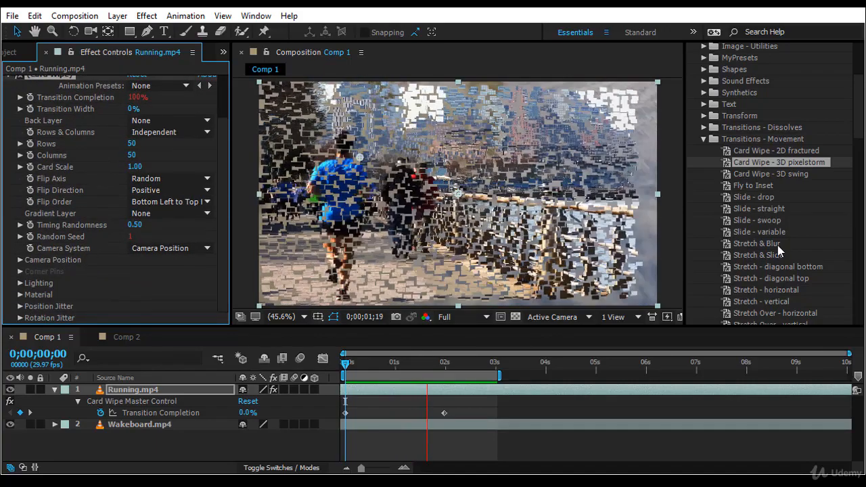
pyautogui.scroll(-3, 775, 260)
pyautogui.click(773, 274)
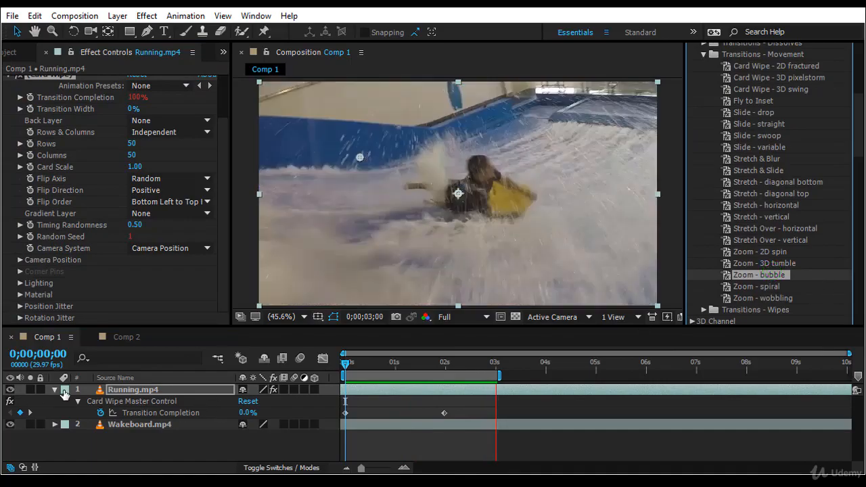
pyautogui.scroll(2, 99, 194)
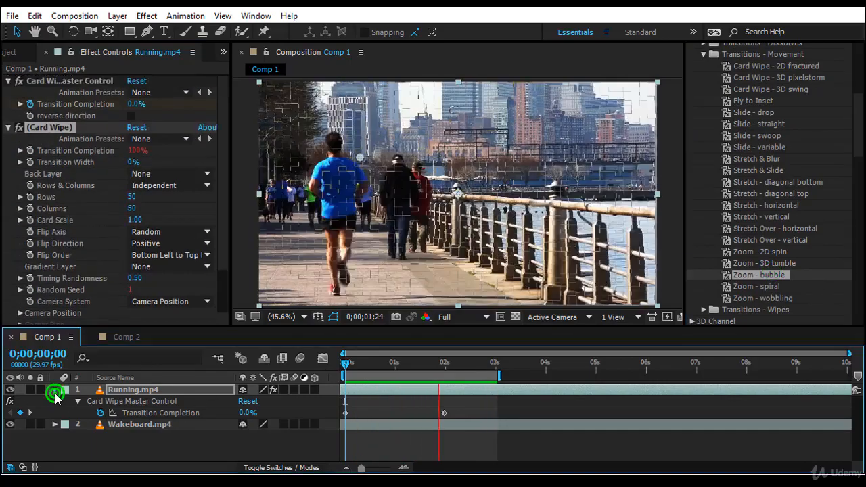
pyautogui.click(54, 390)
pyautogui.click(55, 390)
pyautogui.click(119, 403)
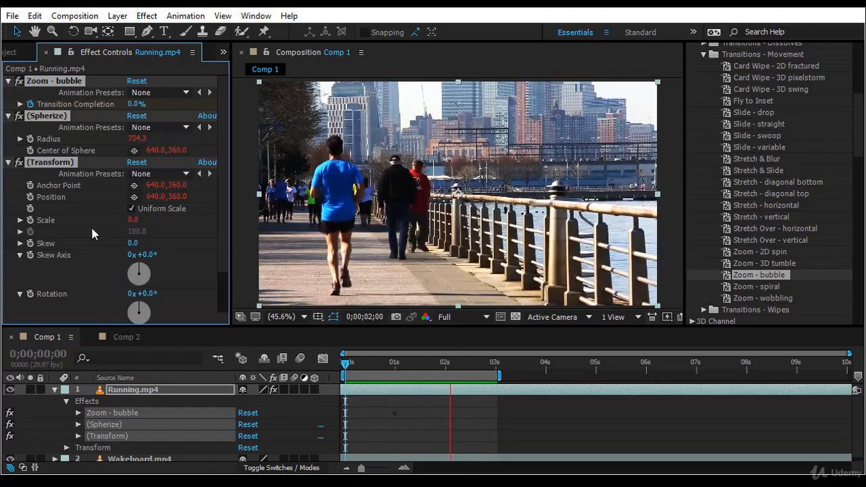
# - Examine the Zoom - bubble, Spherize and Transform effects that make up the preset on Running.mp4
pyautogui.click(131, 209)
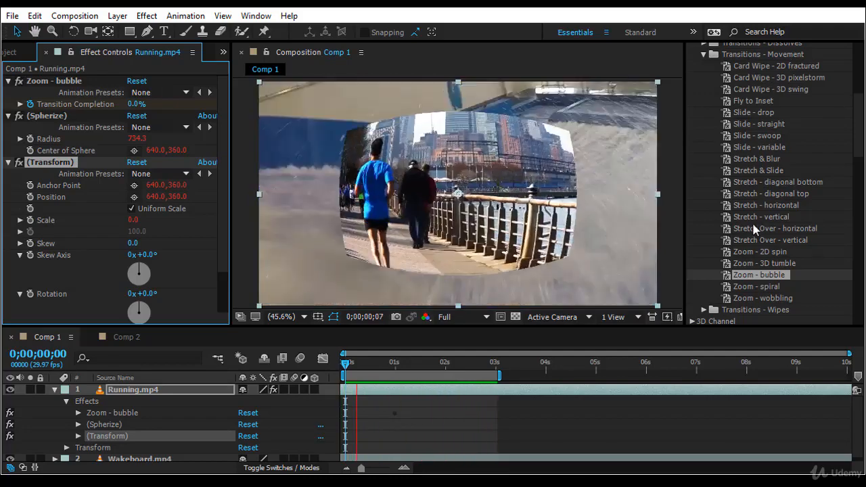
pyautogui.click(53, 83)
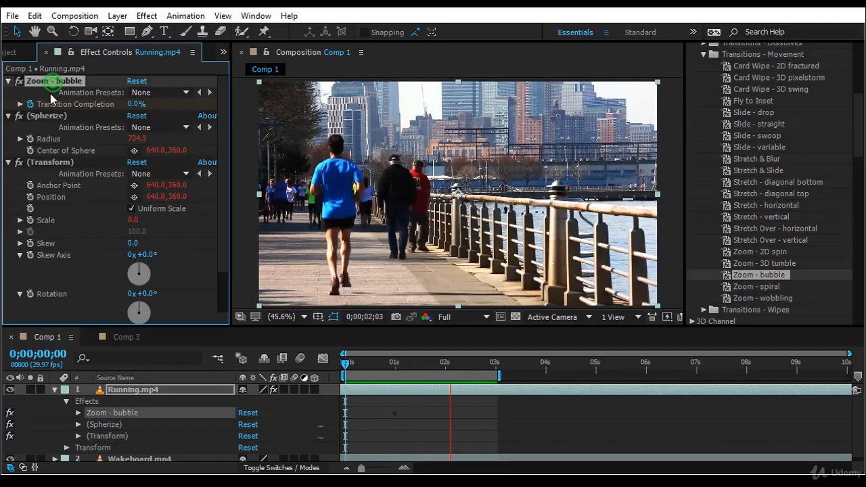
pyautogui.click(48, 116)
pyautogui.click(51, 161)
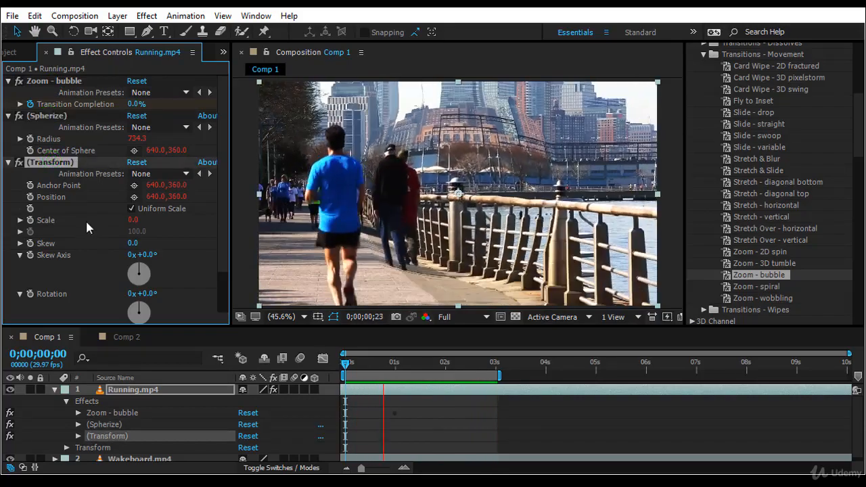